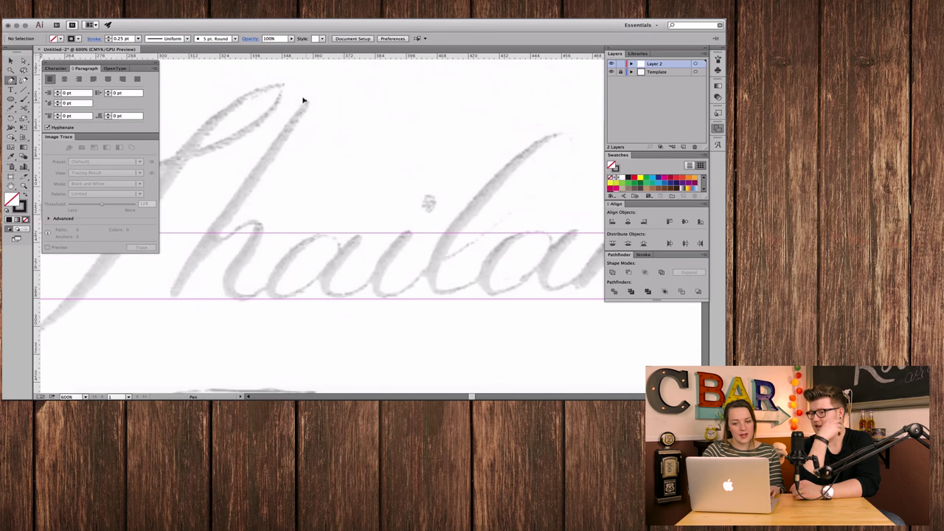
# Trace the T's long slanted downstroke as a closed, narrow Pen outline.
pyautogui.moveTo(306, 100); pyautogui.dragTo(292, 118)
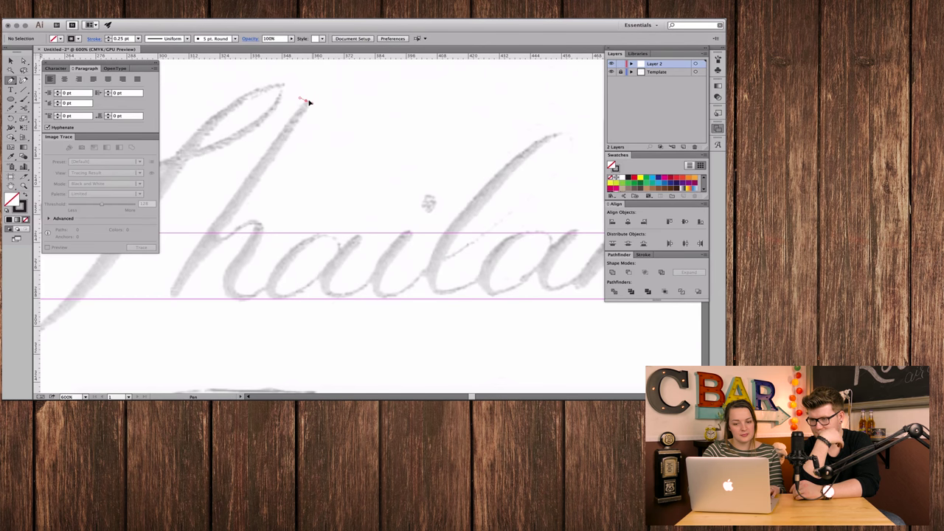
pyautogui.moveTo(309, 102); pyautogui.dragTo(304, 115)
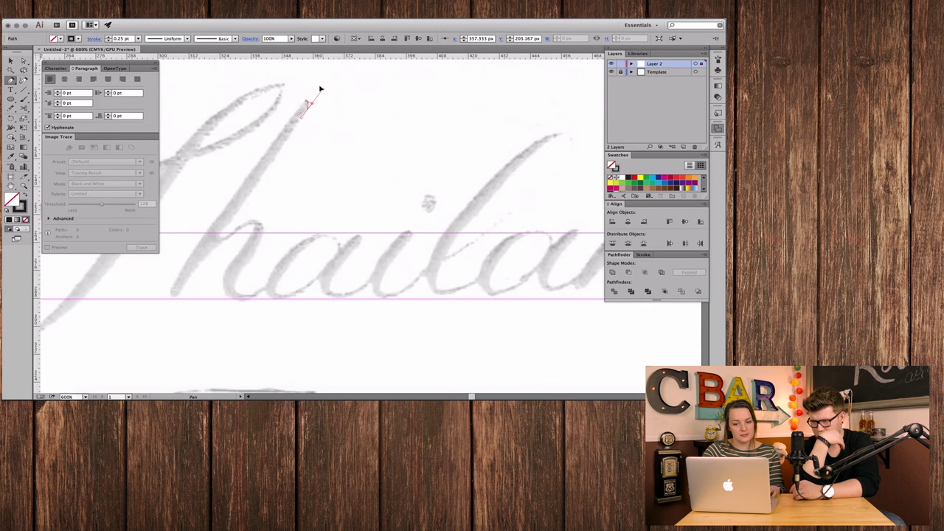
pyautogui.moveTo(321, 90); pyautogui.dragTo(258, 188)
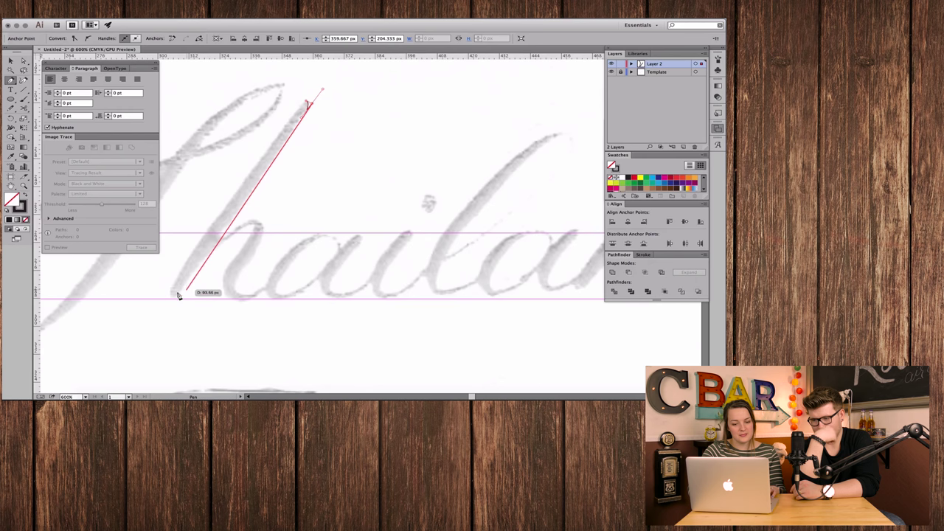
pyautogui.moveTo(258, 188)
pyautogui.mouseDown()
pyautogui.moveTo(175, 297)
pyautogui.moveTo(172, 281)
pyautogui.mouseUp()
pyautogui.moveTo(214, 211); pyautogui.dragTo(304, 101)
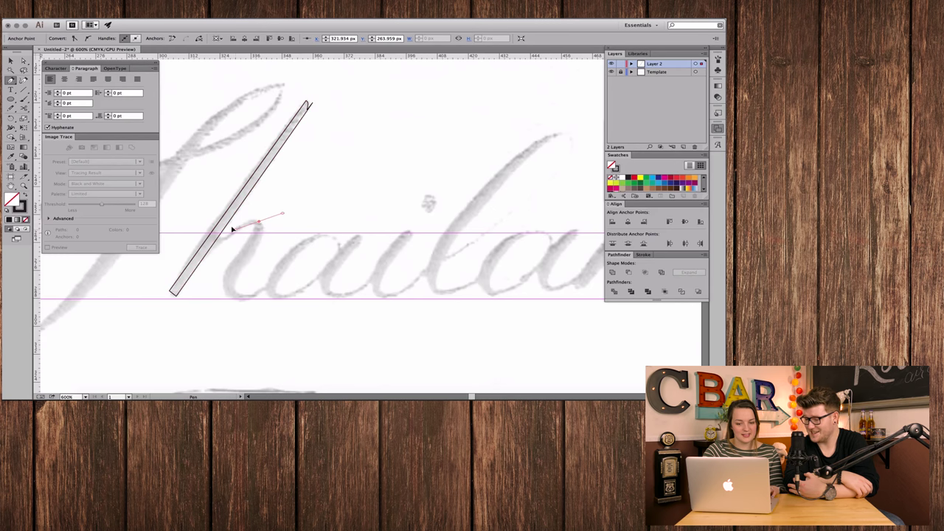
# Draw the h's curved arch off the T stroke, undoing a mistaken straight downstroke.
pyautogui.click(229, 221)
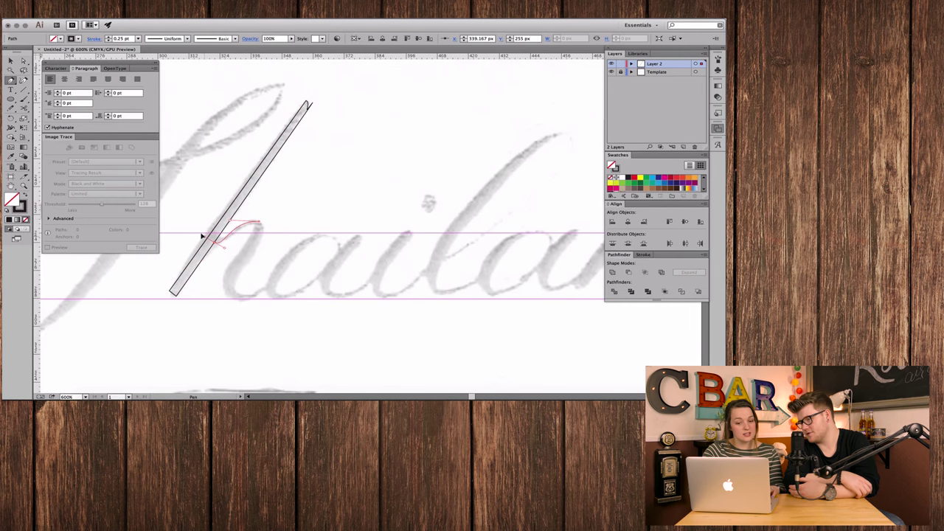
pyautogui.click(205, 237)
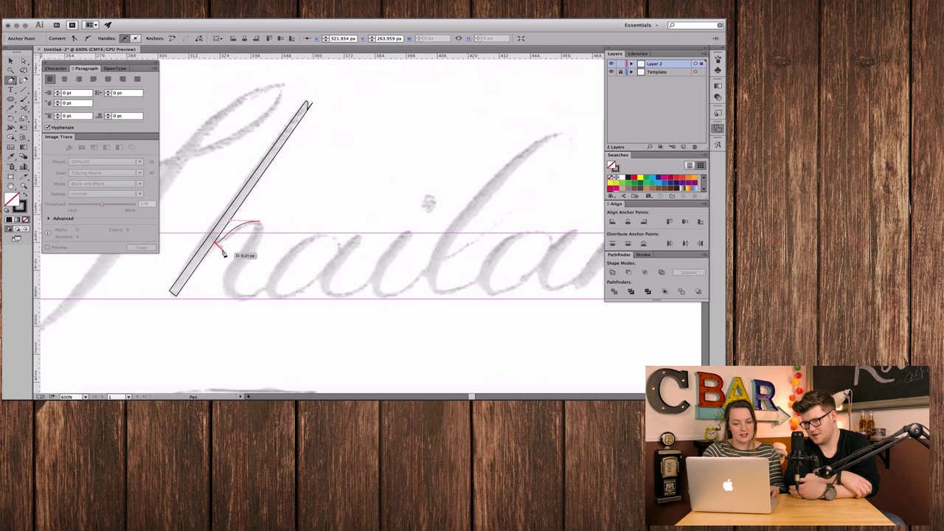
pyautogui.moveTo(224, 253); pyautogui.dragTo(249, 227)
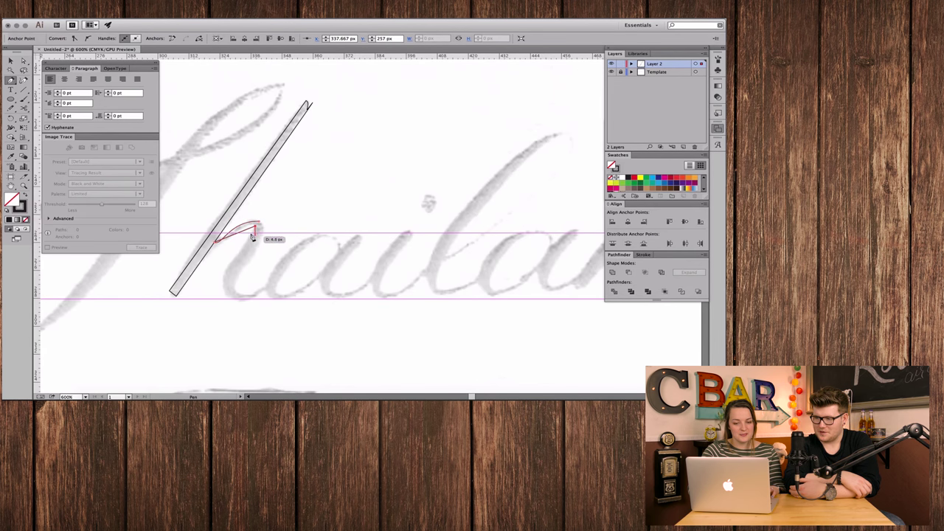
pyautogui.moveTo(258, 235)
pyautogui.mouseDown()
pyautogui.moveTo(238, 272)
pyautogui.moveTo(245, 301)
pyautogui.moveTo(267, 293)
pyautogui.mouseUp()
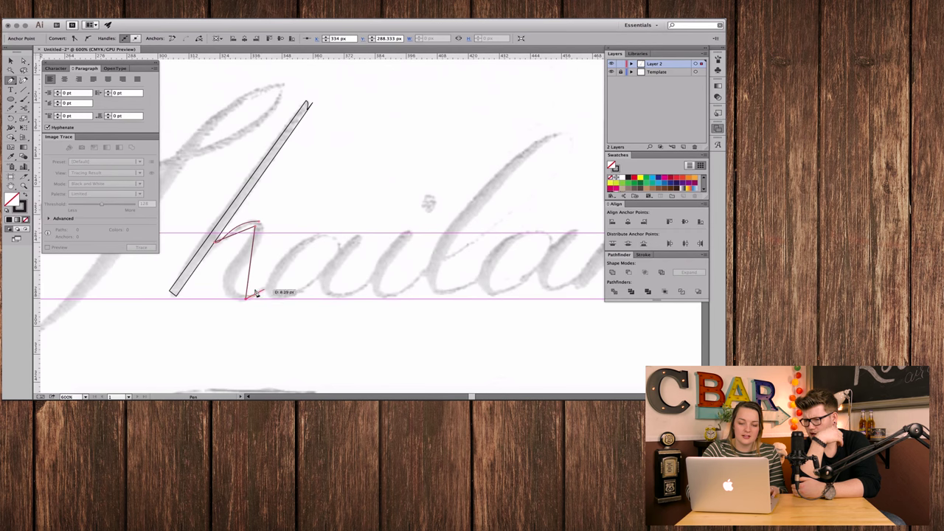
pyautogui.moveTo(255, 293); pyautogui.dragTo(244, 296)
pyautogui.click(244, 297)
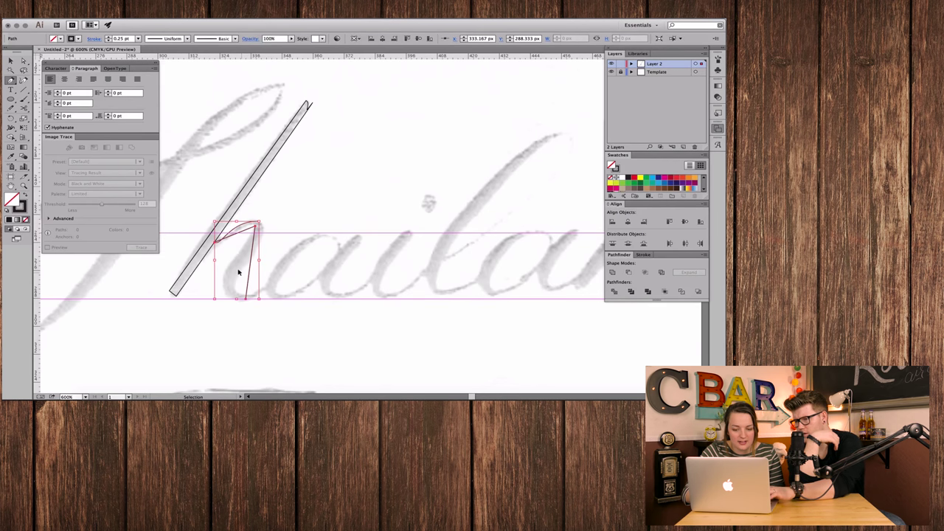
pyautogui.hotkey('ctrl', 'z')
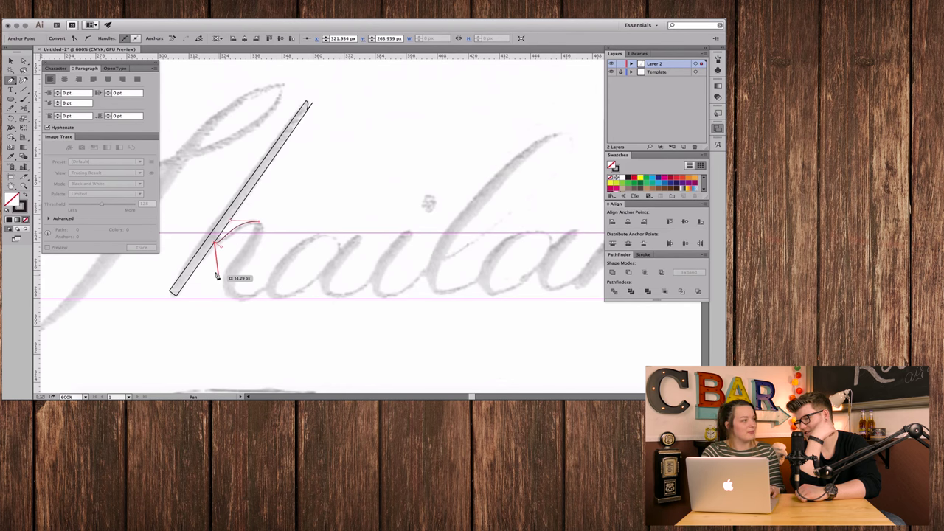
# Add a straight line from the arch's end down to the baseline, then reselect the arch.
pyautogui.press('v')
pyautogui.click(275, 292)
pyautogui.press('p')
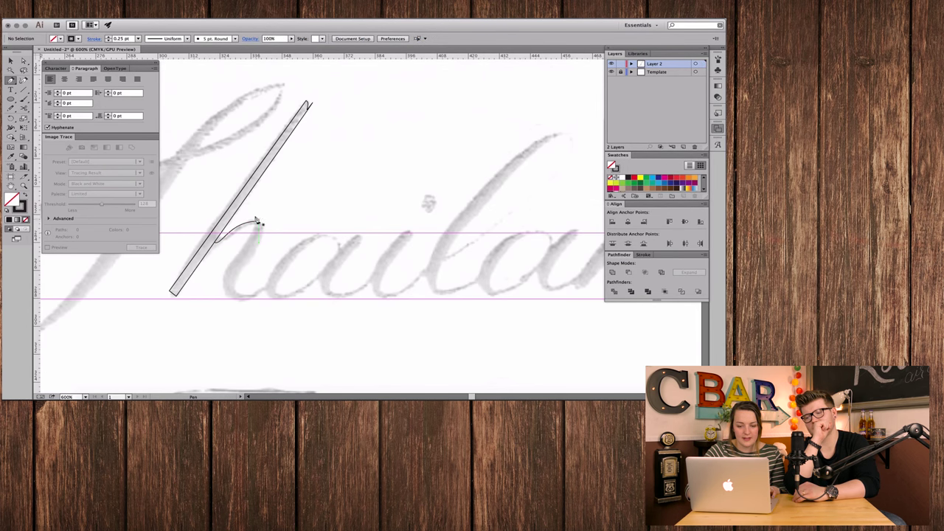
pyautogui.click(258, 220)
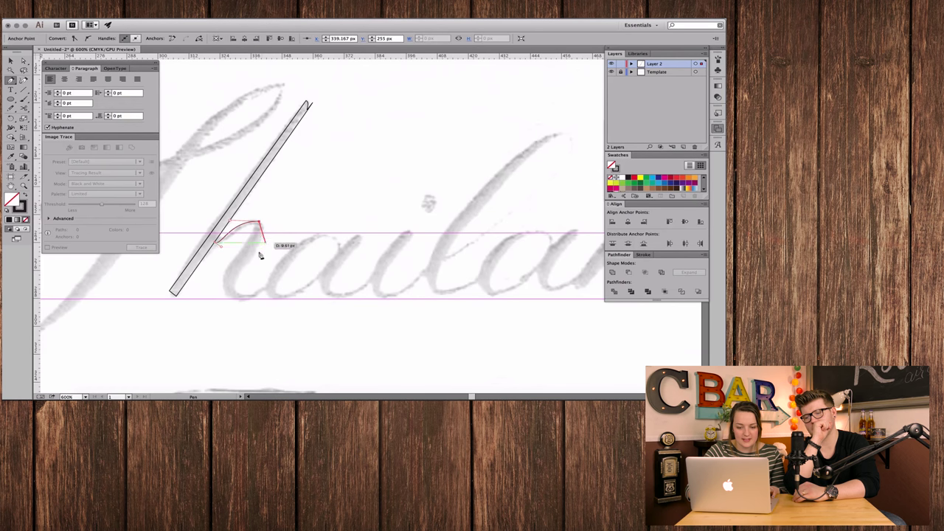
pyautogui.click(246, 297)
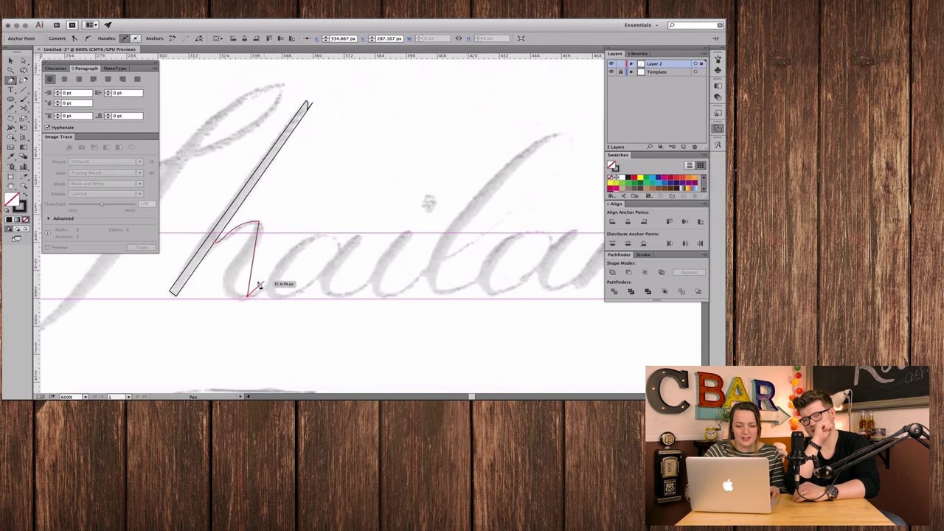
pyautogui.keyDown('ctrl'); pyautogui.click(278, 242); pyautogui.keyUp('ctrl')
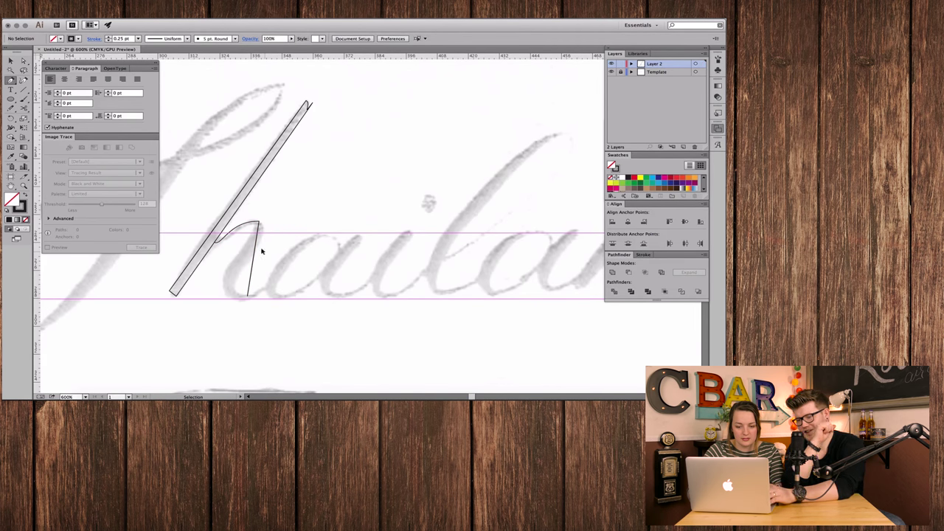
pyautogui.keyDown('ctrl'); pyautogui.click(261, 252); pyautogui.keyUp('ctrl')
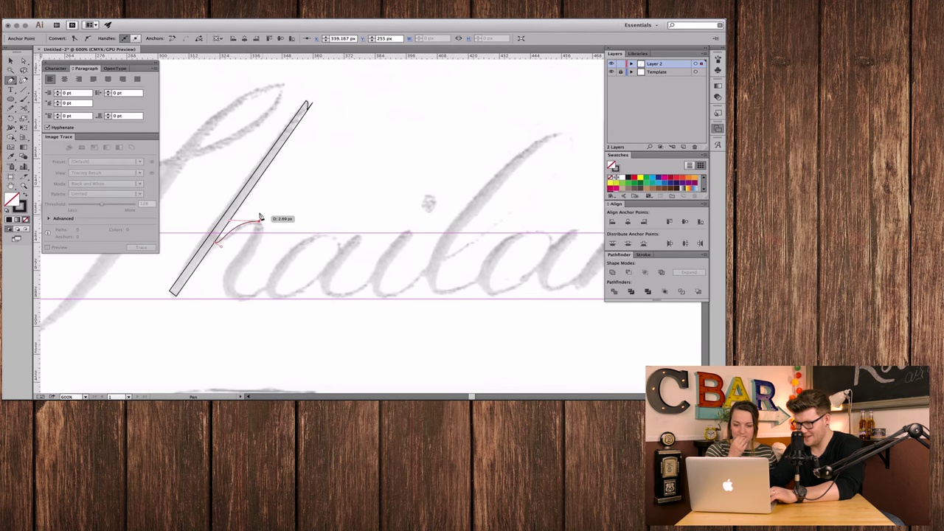
# Curve the h from its shoulder to a smooth baseline anchor, then back to the T stroke.
pyautogui.moveTo(263, 216)
pyautogui.mouseDown()
pyautogui.moveTo(263, 225)
pyautogui.moveTo(290, 222)
pyautogui.mouseUp()
pyautogui.moveTo(247, 298)
pyautogui.mouseDown()
pyautogui.moveTo(269, 304)
pyautogui.moveTo(237, 293)
pyautogui.moveTo(248, 309)
pyautogui.moveTo(229, 290)
pyautogui.mouseUp()
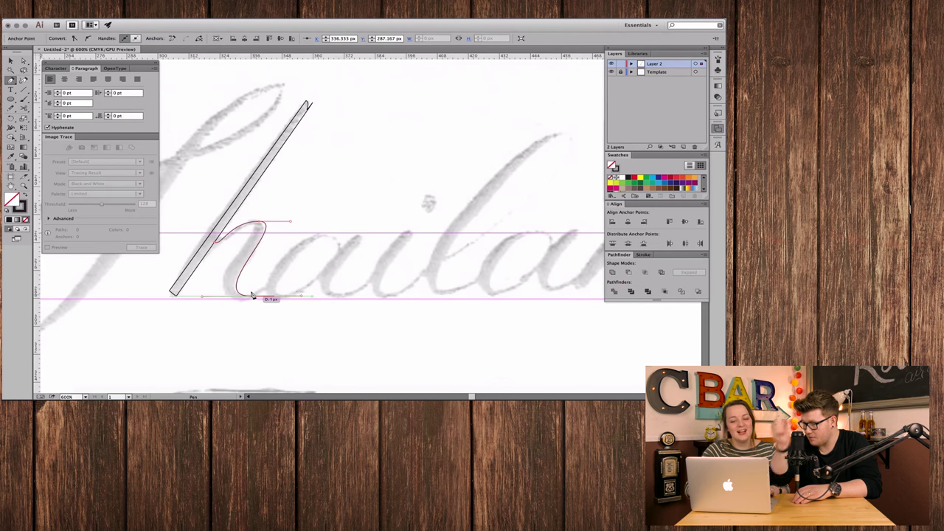
pyautogui.moveTo(252, 295); pyautogui.dragTo(253, 295)
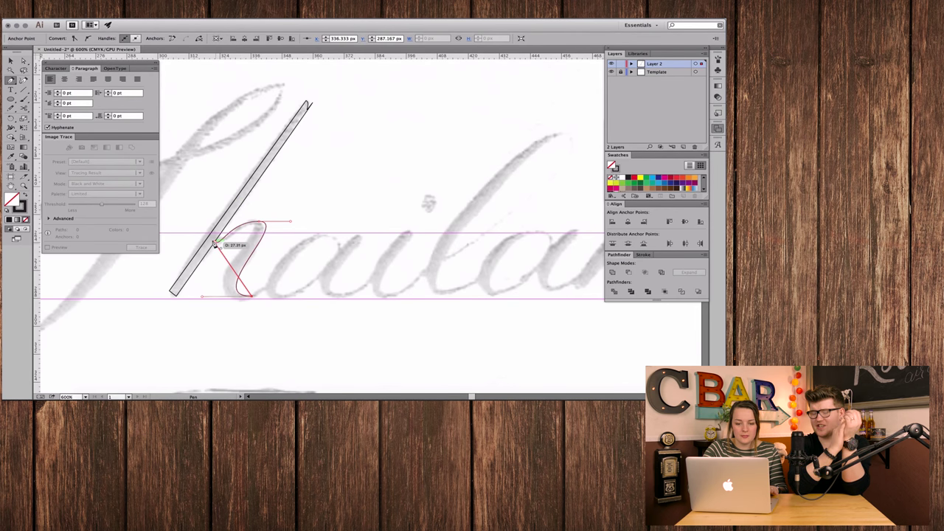
pyautogui.click(214, 242)
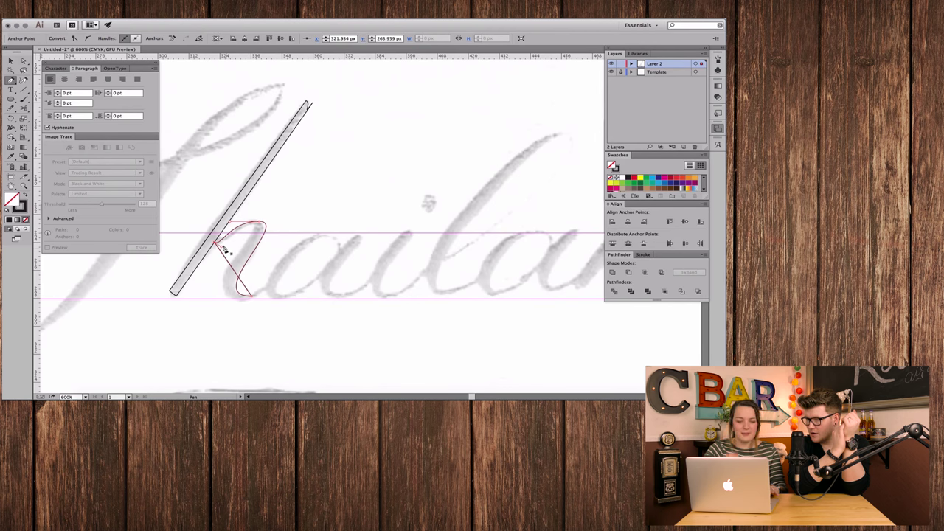
pyautogui.click(225, 249)
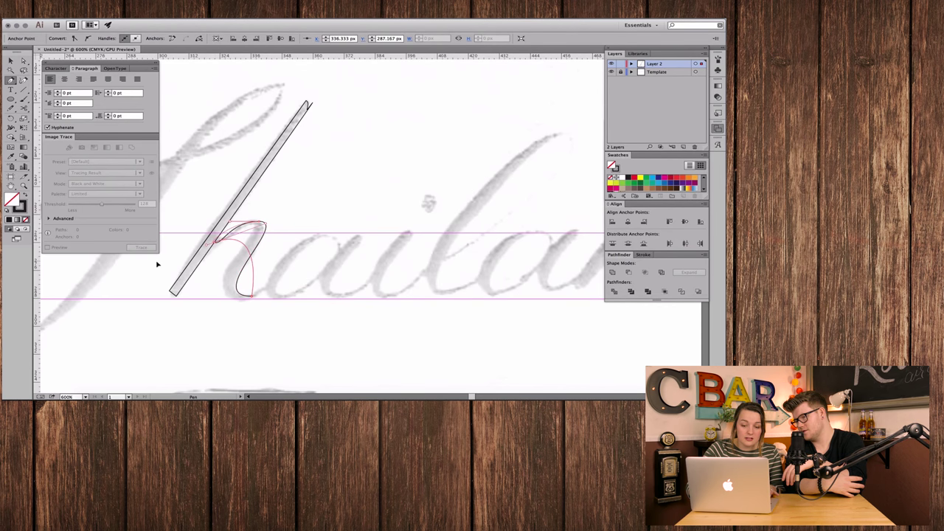
pyautogui.moveTo(236, 252)
pyautogui.mouseDown()
pyautogui.moveTo(255, 214)
pyautogui.moveTo(149, 224)
pyautogui.moveTo(154, 258)
pyautogui.moveTo(153, 242)
pyautogui.mouseUp()
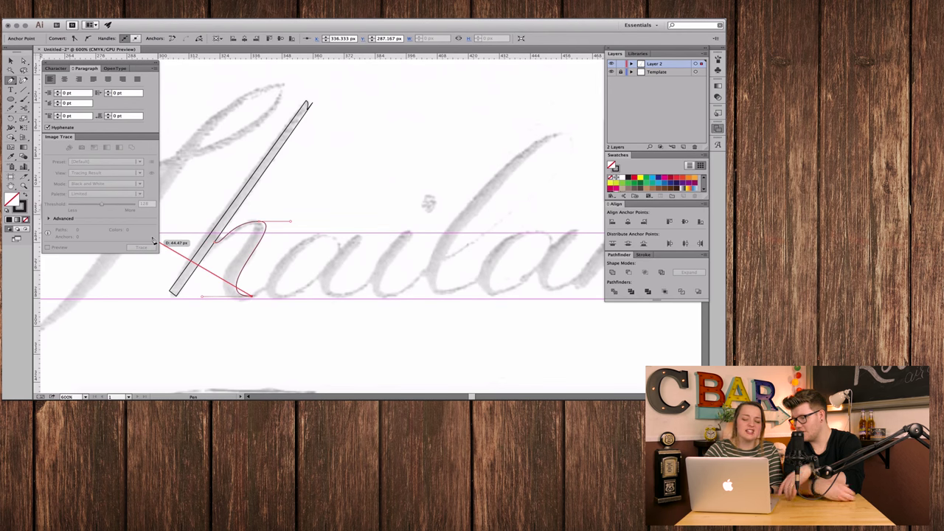
pyautogui.moveTo(153, 242); pyautogui.dragTo(153, 239)
pyautogui.keyDown('ctrl'); pyautogui.click(274, 258); pyautogui.keyUp('ctrl')
# Zoom in and trace the a's bowl down to its bottom anchor after a false start.
pyautogui.hotkey('ctrl', '+')
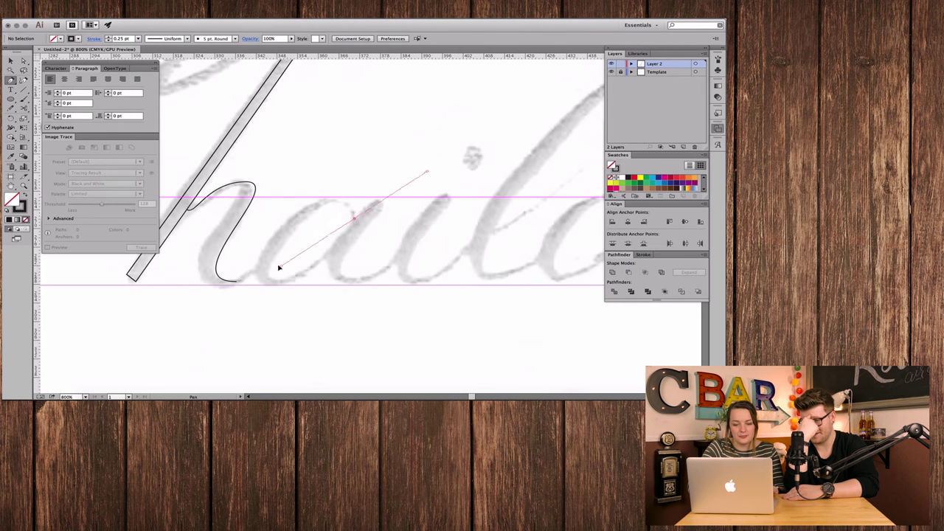
pyautogui.moveTo(279, 274); pyautogui.dragTo(271, 284)
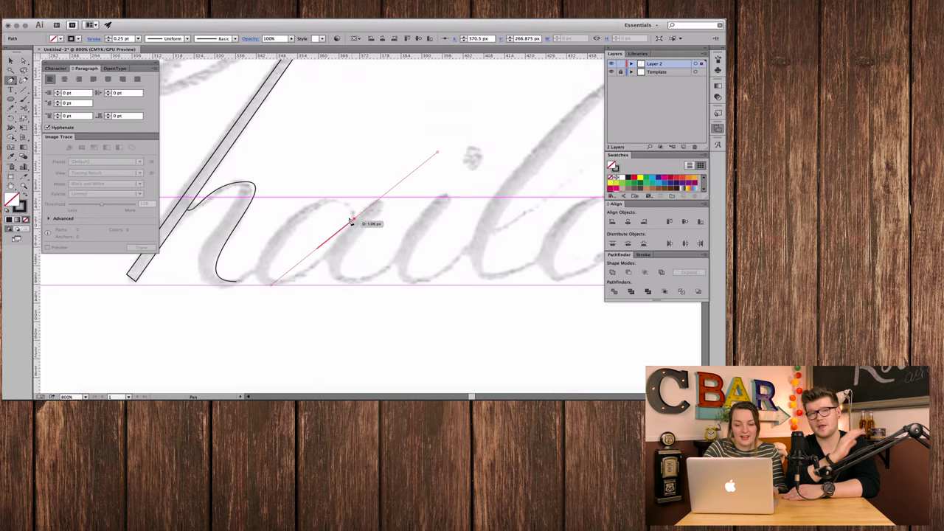
pyautogui.press('Escape')
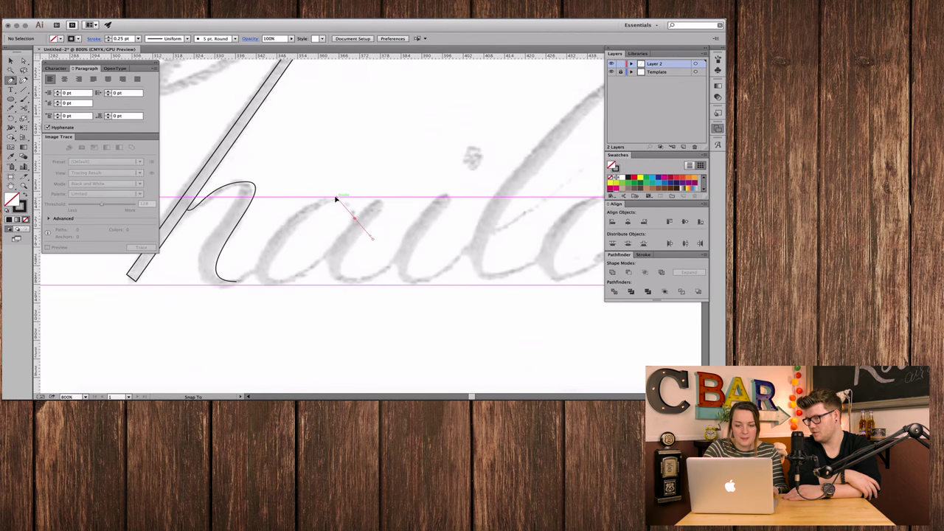
pyautogui.moveTo(335, 199); pyautogui.dragTo(337, 208)
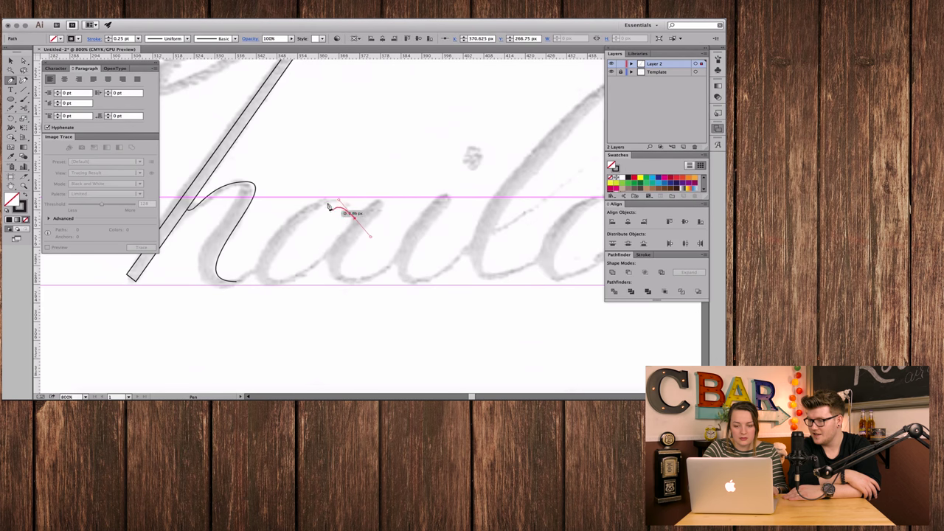
pyautogui.click(323, 203)
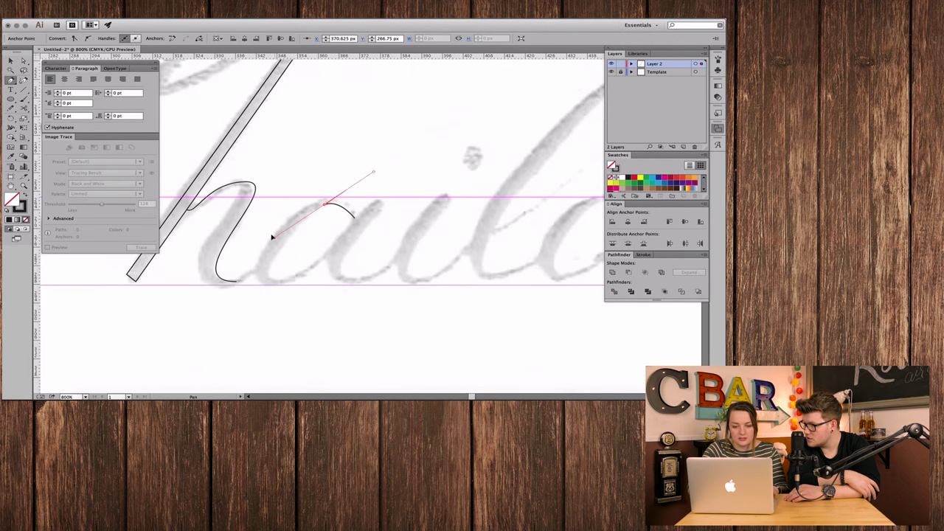
pyautogui.moveTo(270, 237)
pyautogui.mouseDown()
pyautogui.moveTo(286, 250)
pyautogui.moveTo(274, 258)
pyautogui.mouseUp()
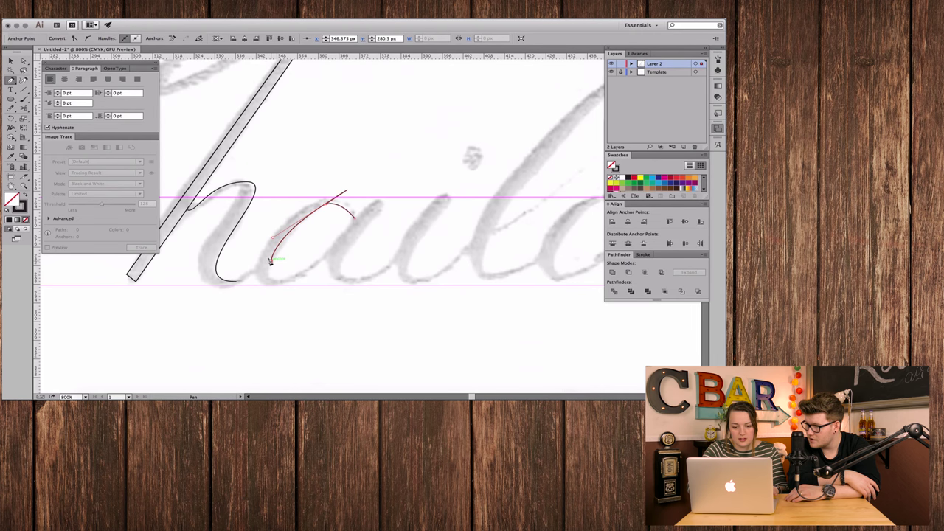
pyautogui.moveTo(268, 264)
pyautogui.mouseDown()
pyautogui.moveTo(288, 275)
pyautogui.moveTo(327, 259)
pyautogui.mouseUp()
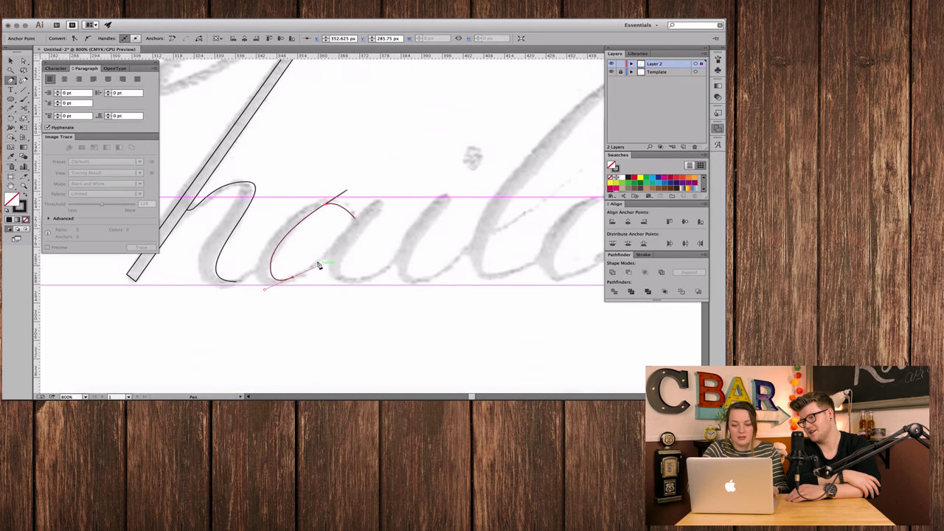
# Close the a's bowl at its top and reshape it, adding a point on the right.
pyautogui.click(352, 216)
pyautogui.moveTo(352, 216); pyautogui.dragTo(354, 213)
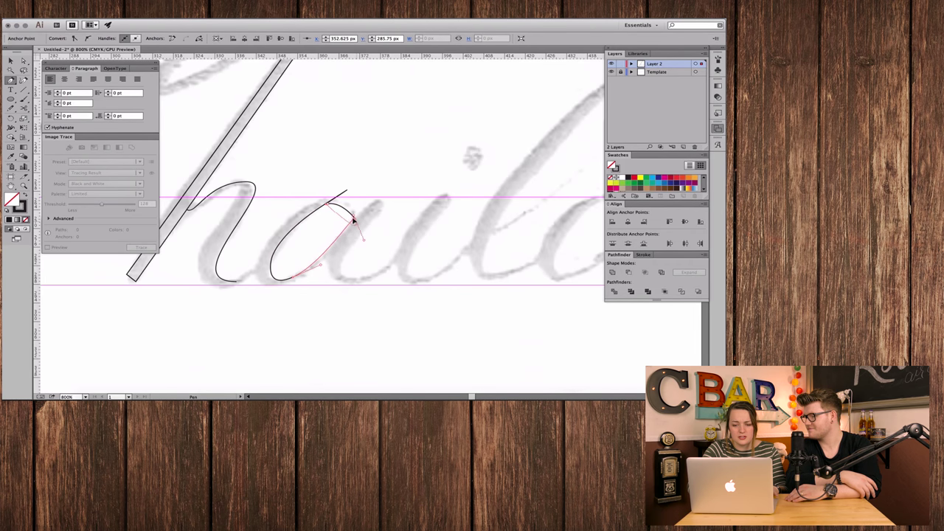
pyautogui.moveTo(353, 216); pyautogui.dragTo(350, 211)
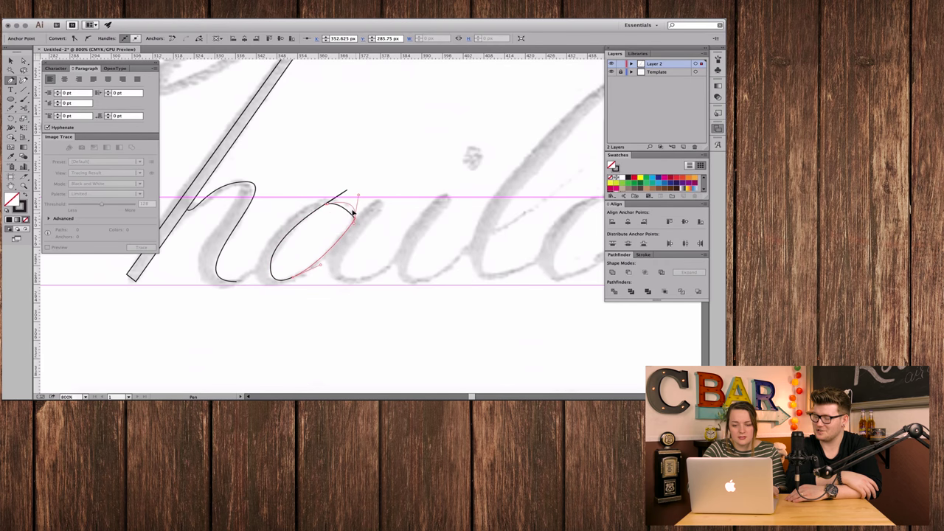
pyautogui.click(353, 213)
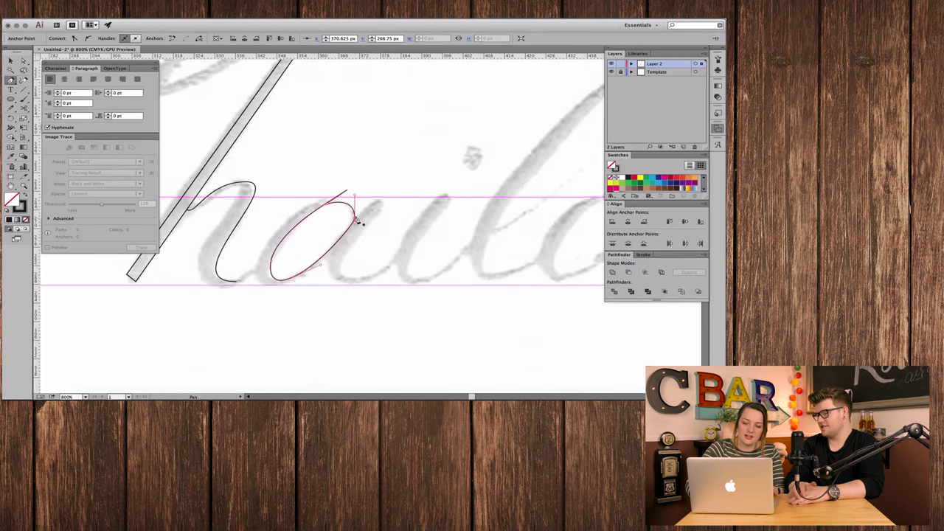
pyautogui.moveTo(356, 220); pyautogui.dragTo(349, 240)
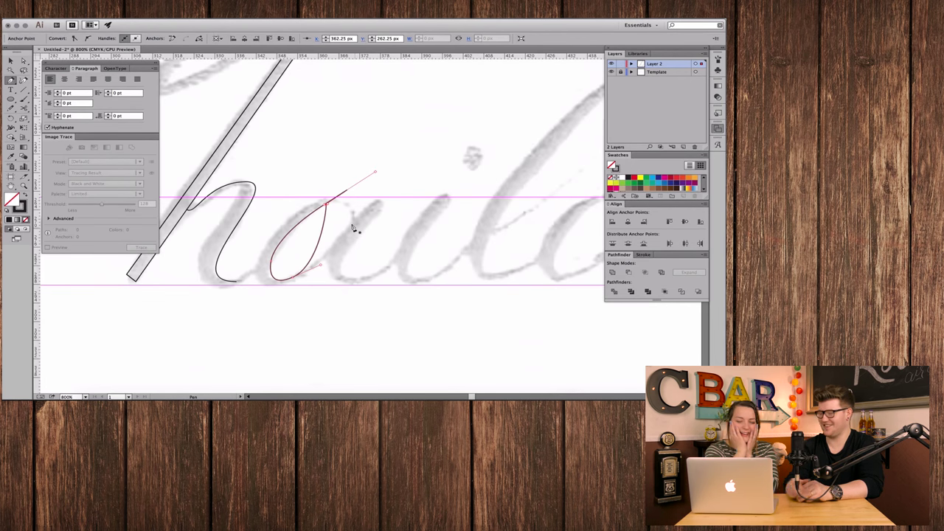
pyautogui.click(354, 228)
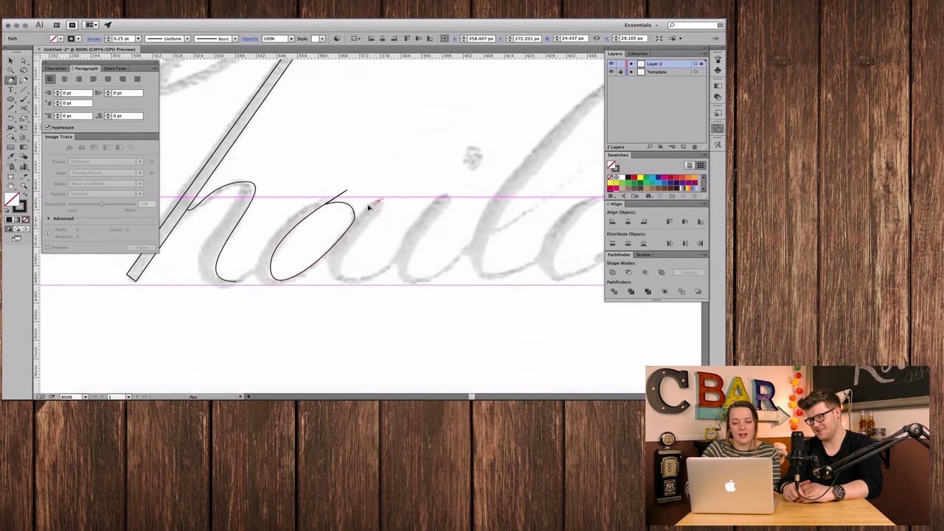
pyautogui.moveTo(329, 253); pyautogui.dragTo(344, 280)
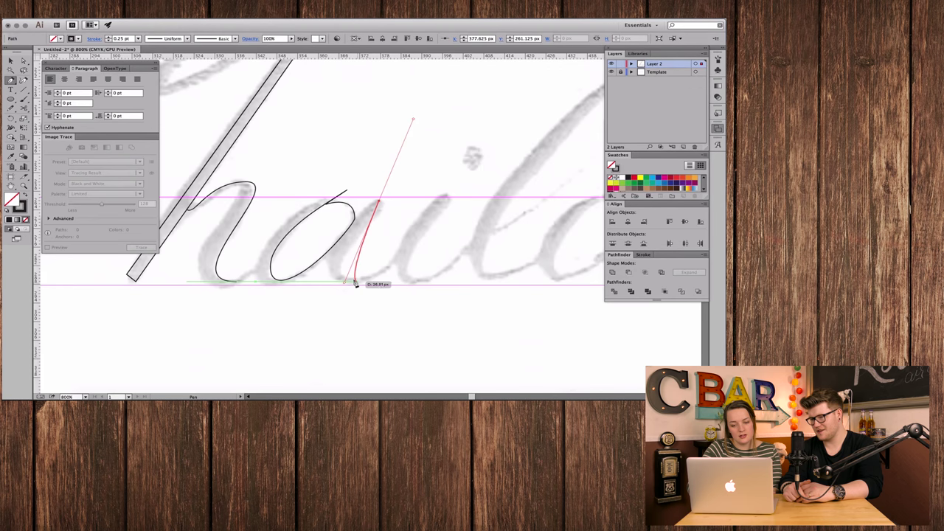
pyautogui.moveTo(363, 280); pyautogui.dragTo(354, 282)
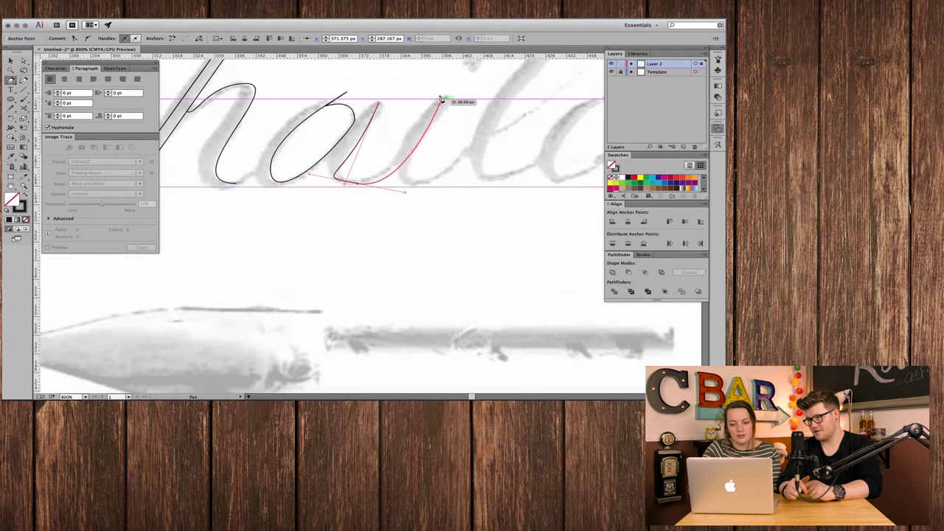
# Trace the i's upstroke and base with curved anchors.
pyautogui.moveTo(443, 98); pyautogui.dragTo(452, 122)
pyautogui.moveTo(405, 170)
pyautogui.mouseDown()
pyautogui.moveTo(415, 188)
pyautogui.moveTo(394, 192)
pyautogui.moveTo(406, 179)
pyautogui.mouseUp()
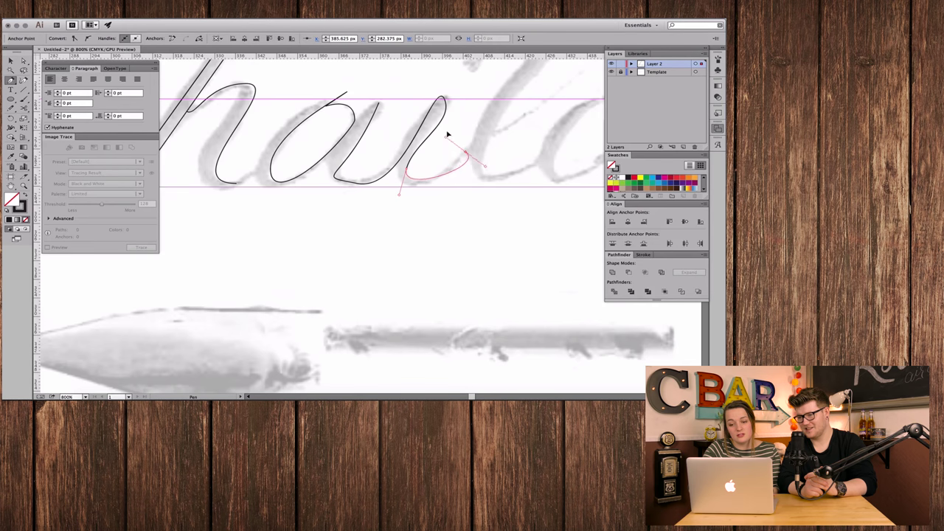
pyautogui.moveTo(450, 134); pyautogui.dragTo(475, 132)
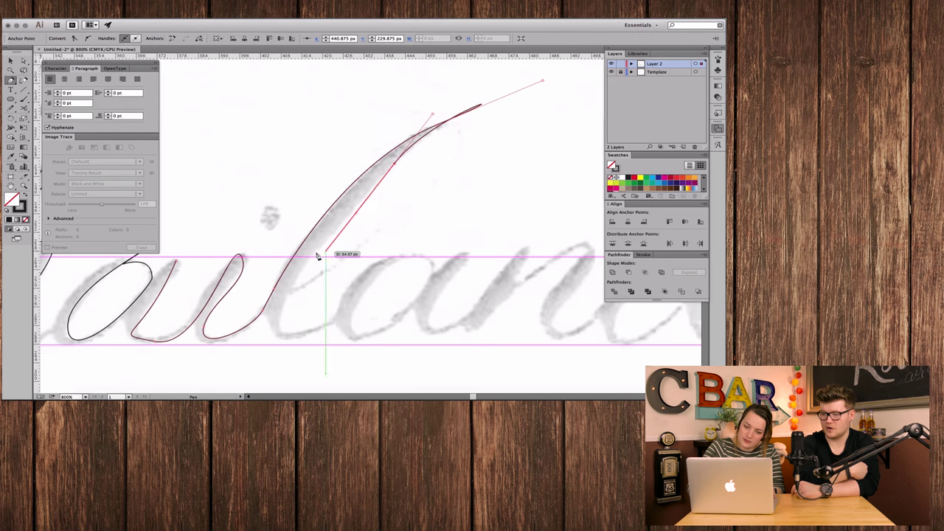
# Trace down the l's stroke to its base using curved and corner anchors.
pyautogui.moveTo(316, 253); pyautogui.dragTo(301, 264)
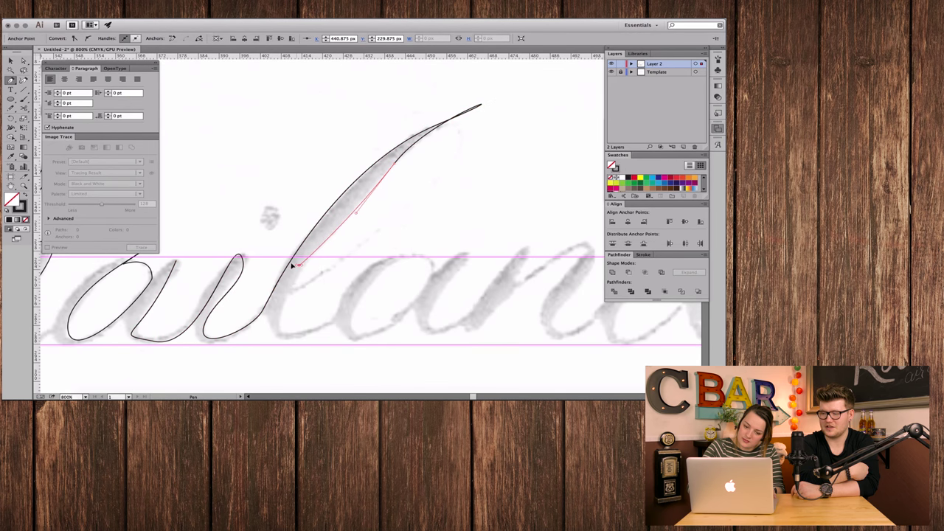
pyautogui.moveTo(288, 293)
pyautogui.mouseDown()
pyautogui.moveTo(304, 311)
pyautogui.moveTo(299, 327)
pyautogui.mouseUp()
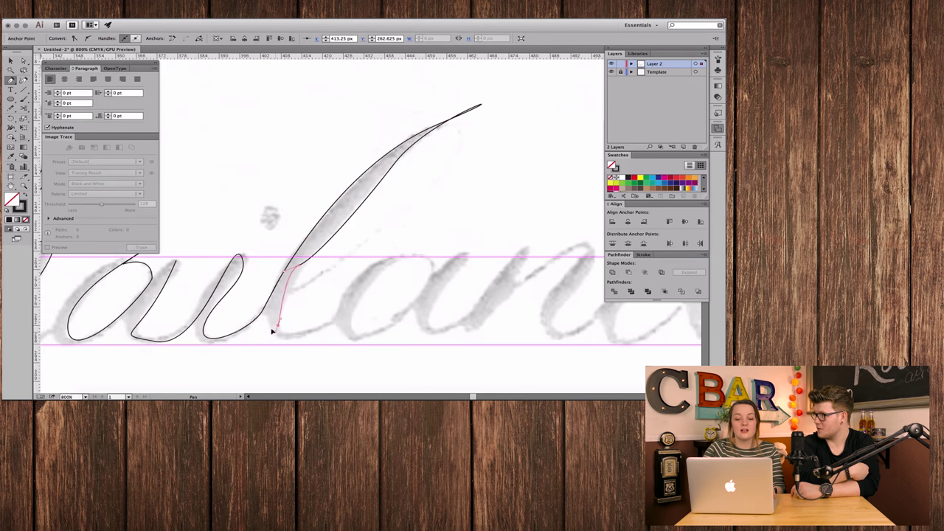
pyautogui.click(271, 331)
pyautogui.moveTo(313, 332); pyautogui.dragTo(331, 314)
pyautogui.click(331, 312)
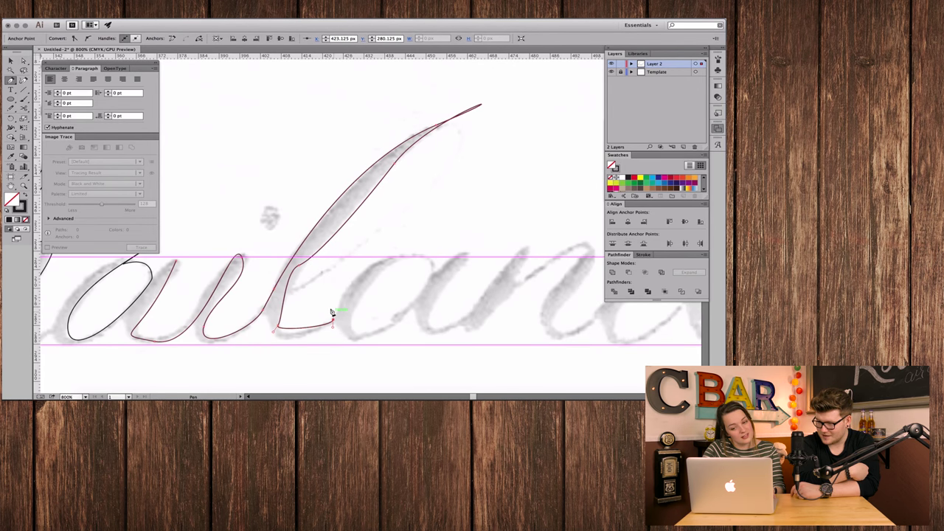
pyautogui.moveTo(335, 293); pyautogui.dragTo(337, 298)
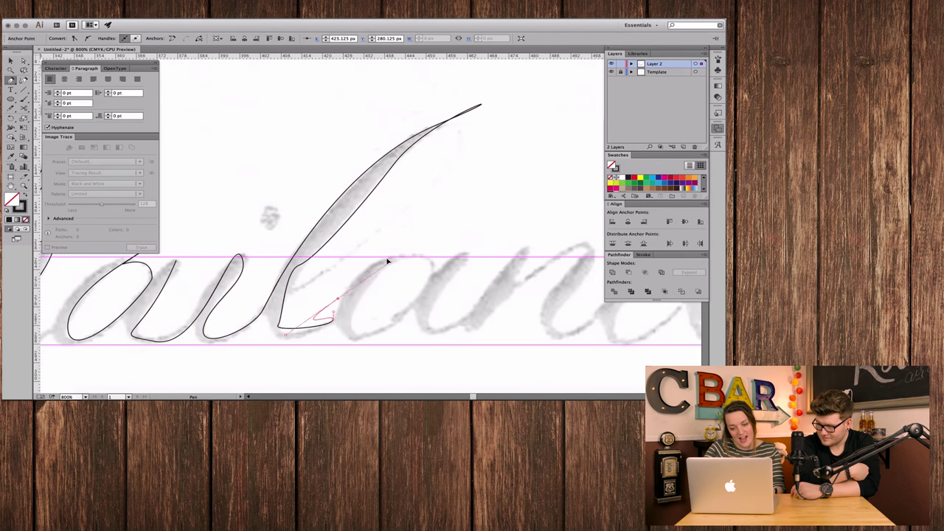
pyautogui.moveTo(388, 260); pyautogui.dragTo(402, 331)
pyautogui.click(337, 298)
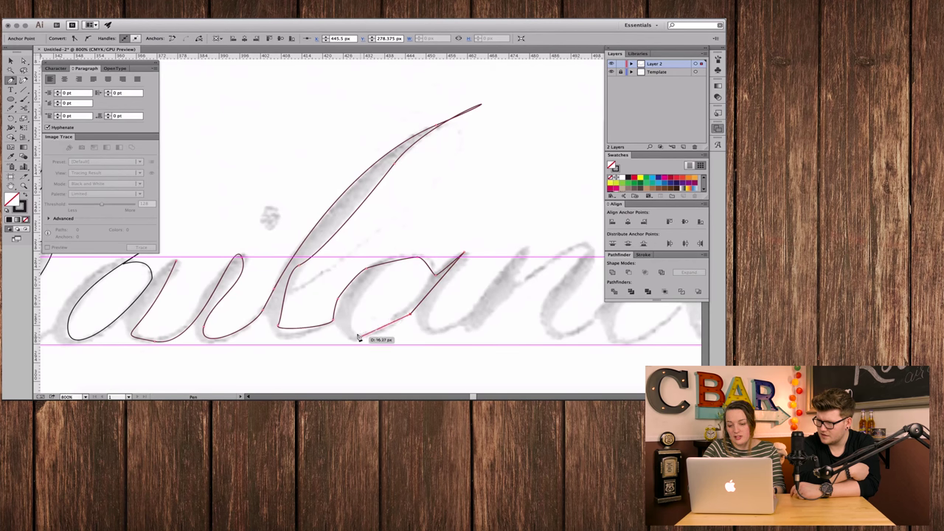
# Carry the outline across the second a and over the n's hump.
pyautogui.click(359, 337)
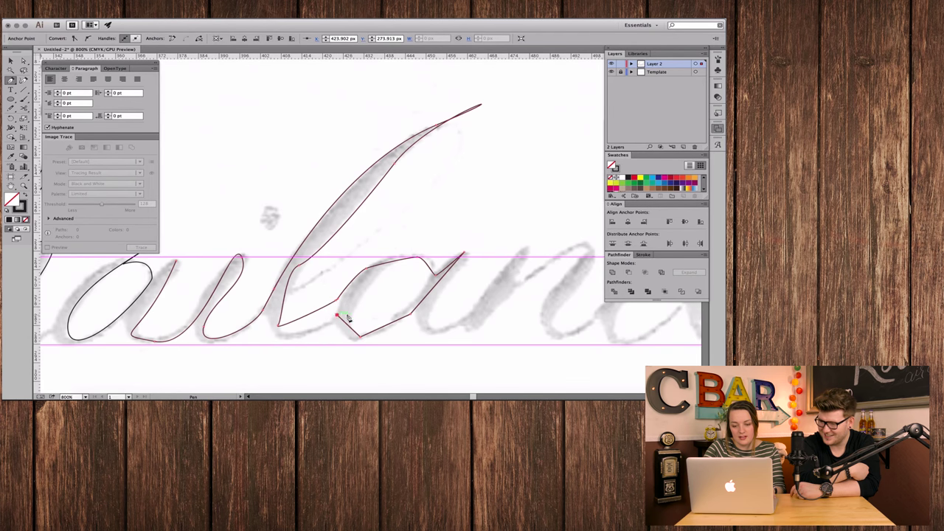
pyautogui.click(415, 315)
pyautogui.moveTo(468, 326); pyautogui.dragTo(481, 311)
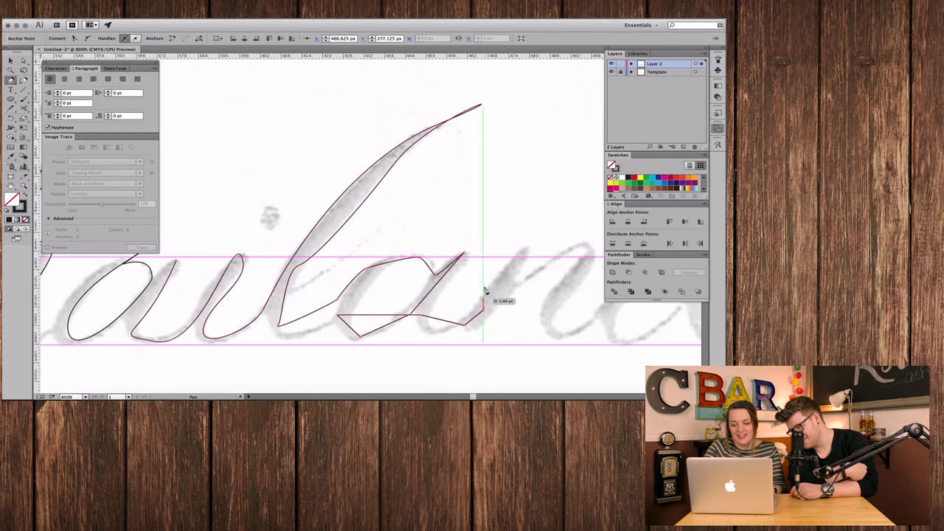
pyautogui.click(518, 255)
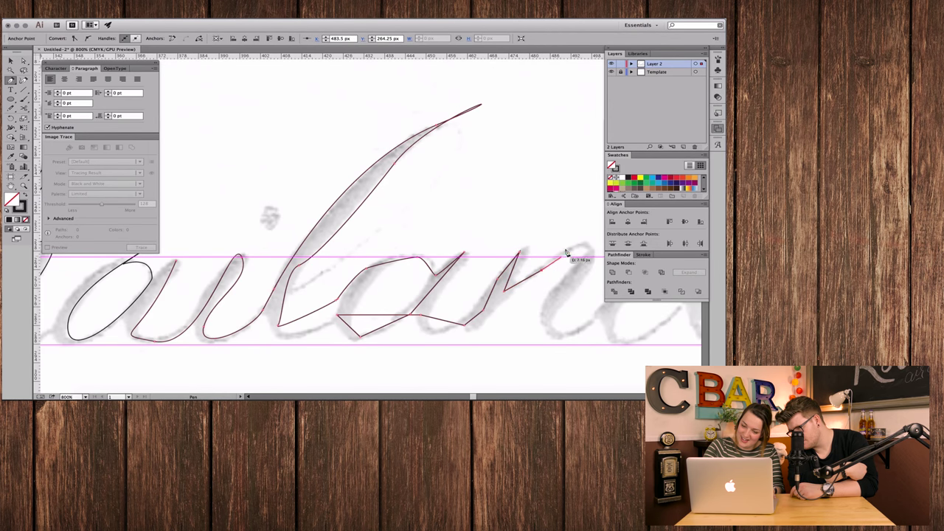
pyautogui.moveTo(570, 252); pyautogui.dragTo(594, 245)
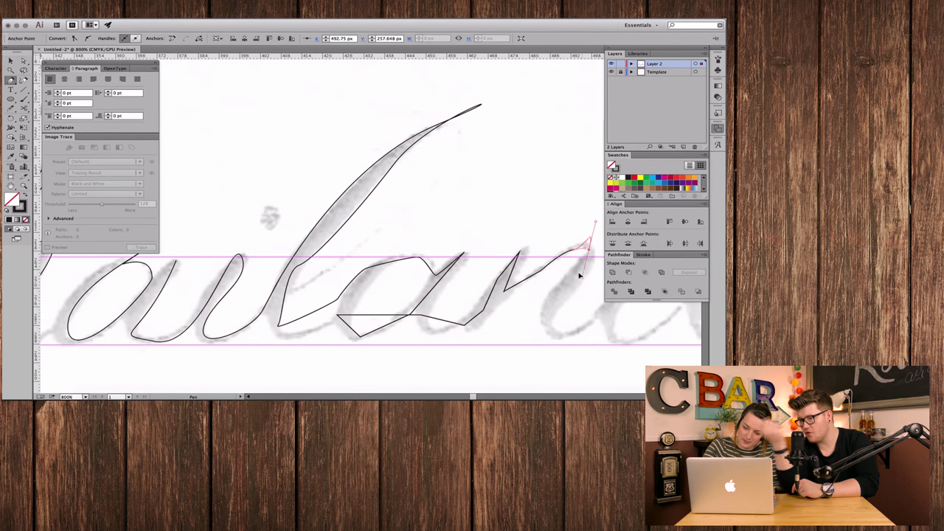
pyautogui.click(592, 236)
pyautogui.click(558, 309)
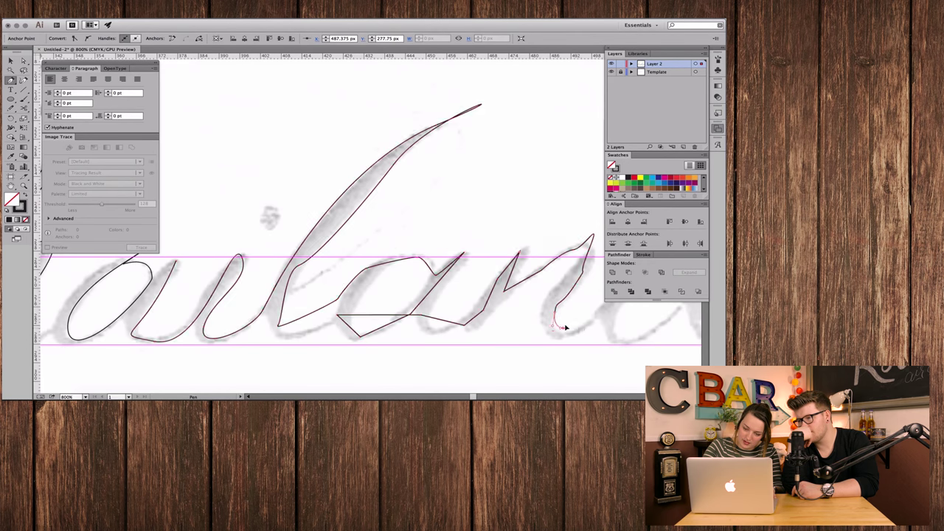
pyautogui.moveTo(596, 328)
pyautogui.mouseDown()
pyautogui.moveTo(603, 312)
pyautogui.moveTo(570, 293)
pyautogui.mouseUp()
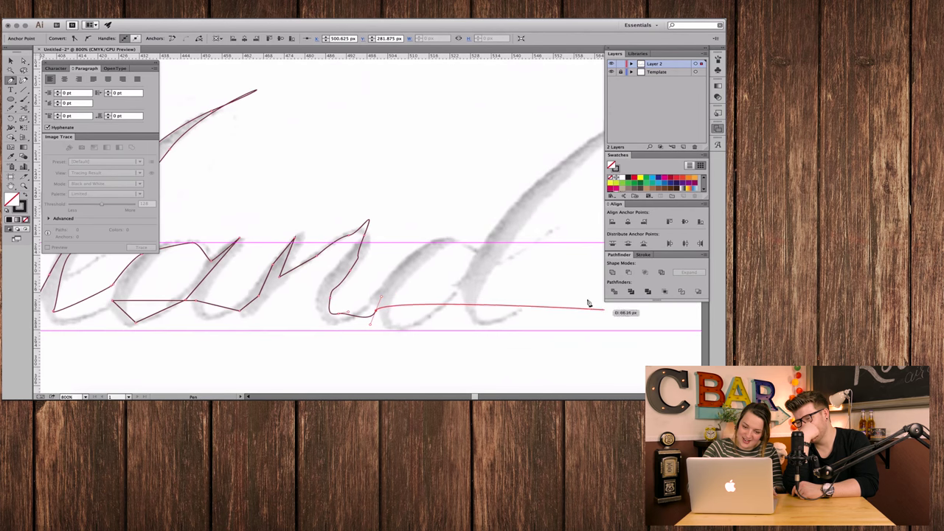
# Trace the d's bowl, tall ascender and curling tail with Pen anchors.
pyautogui.moveTo(570, 293)
pyautogui.mouseDown()
pyautogui.moveTo(439, 239)
pyautogui.moveTo(465, 244)
pyautogui.mouseUp()
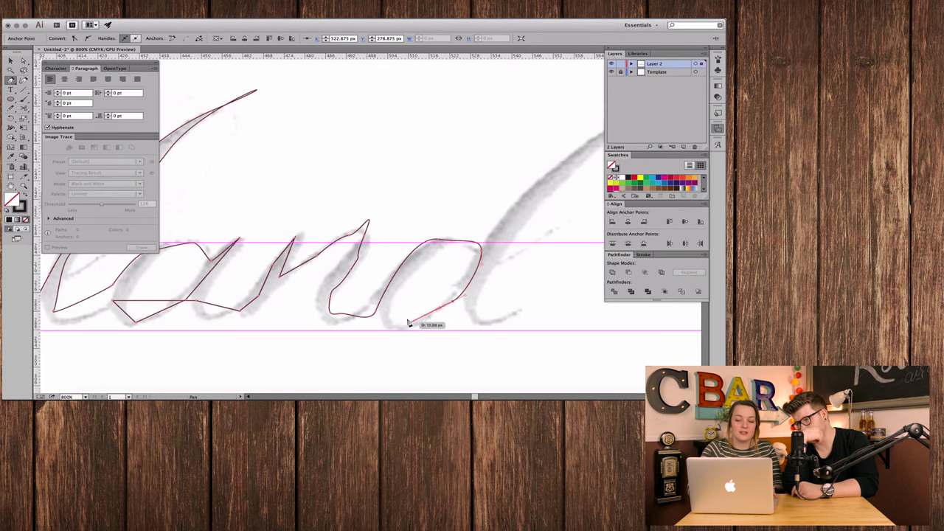
pyautogui.moveTo(408, 321); pyautogui.dragTo(389, 319)
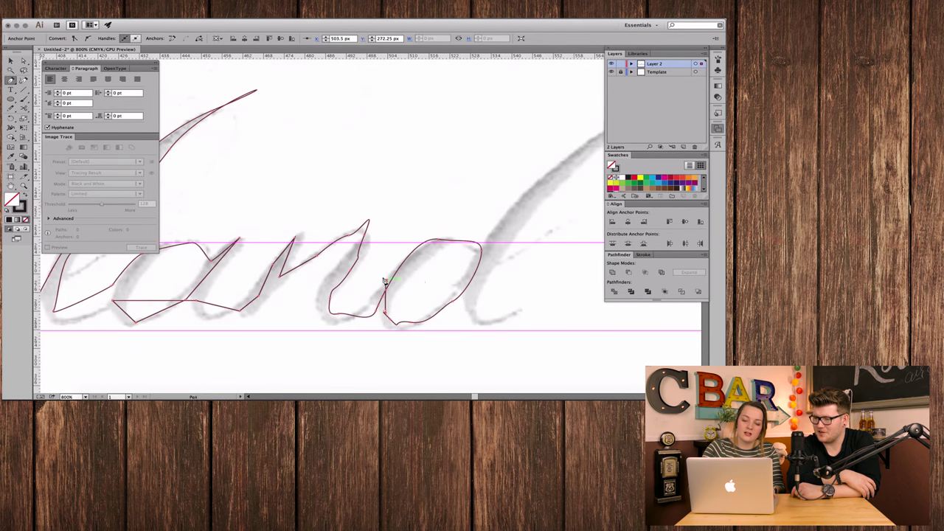
pyautogui.click(497, 244)
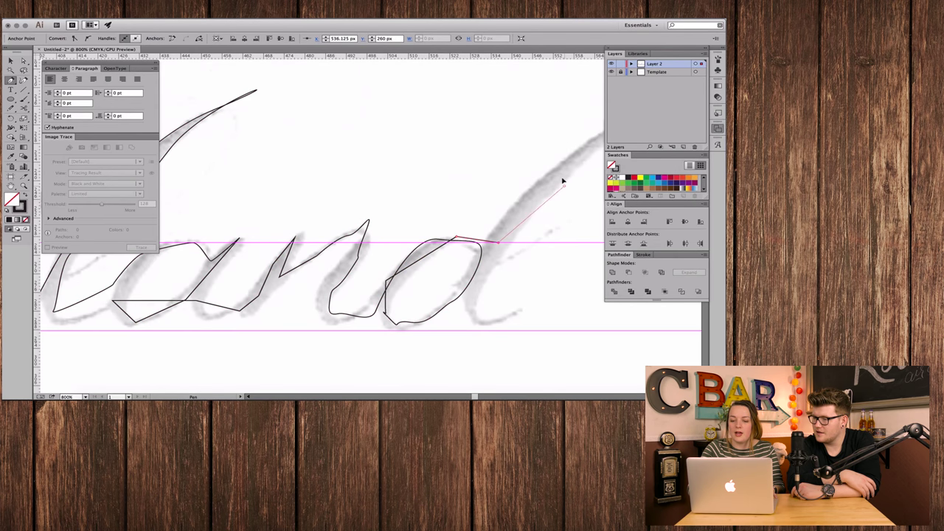
pyautogui.hscroll(3, 563, 177)
pyautogui.hscroll(2, 566, 171)
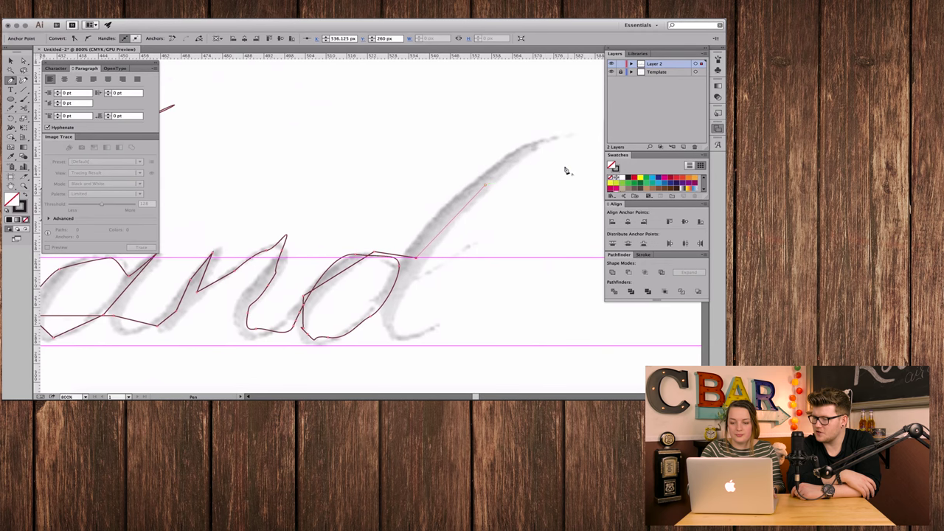
pyautogui.moveTo(562, 135); pyautogui.dragTo(575, 137)
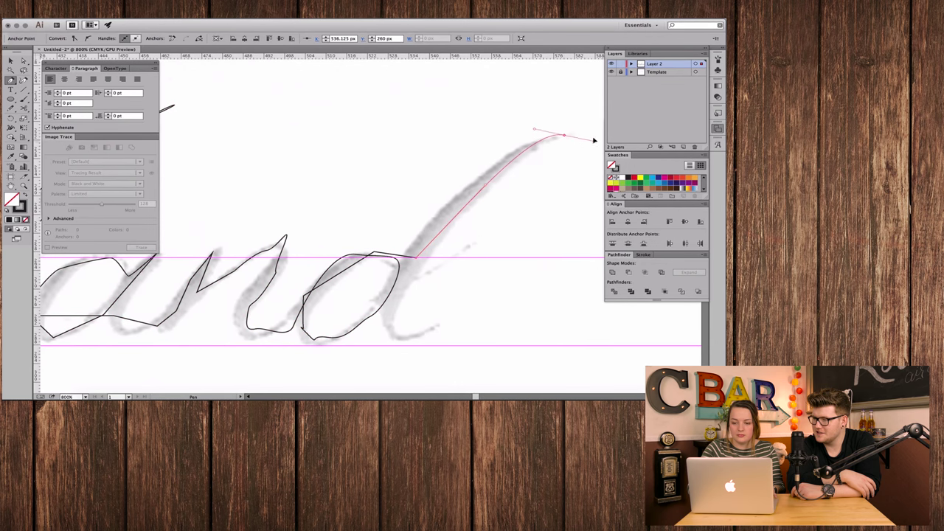
pyautogui.moveTo(660, 114)
pyautogui.mouseDown()
pyautogui.moveTo(656, 132)
pyautogui.moveTo(621, 136)
pyautogui.mouseUp()
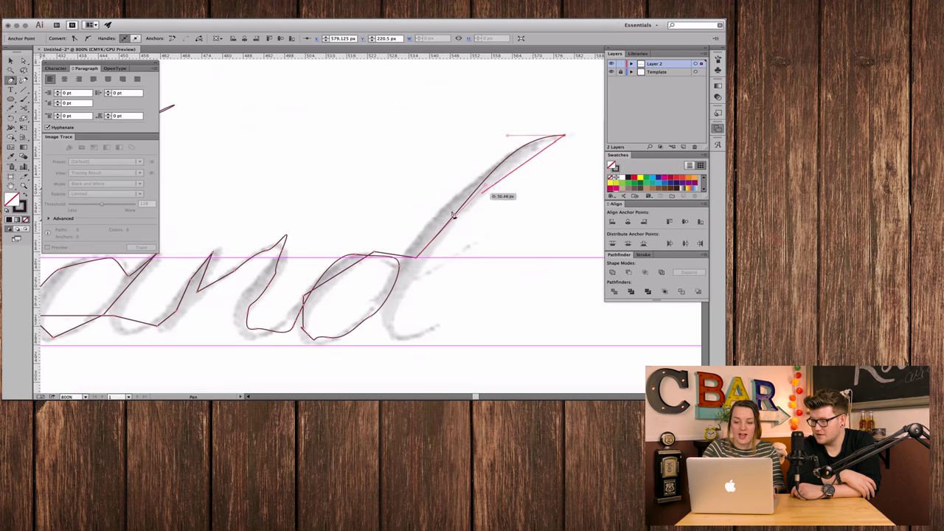
pyautogui.click(392, 321)
pyautogui.moveTo(391, 322); pyautogui.dragTo(379, 387)
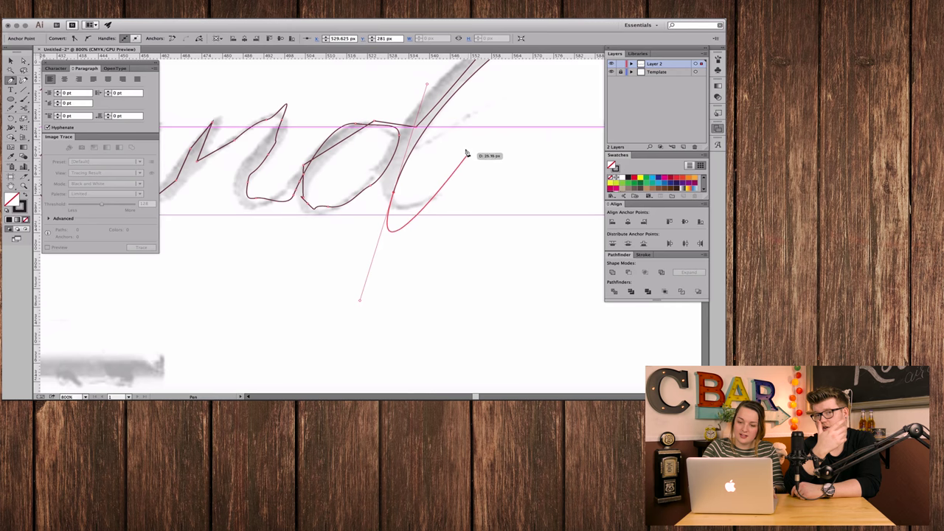
pyautogui.click(437, 200)
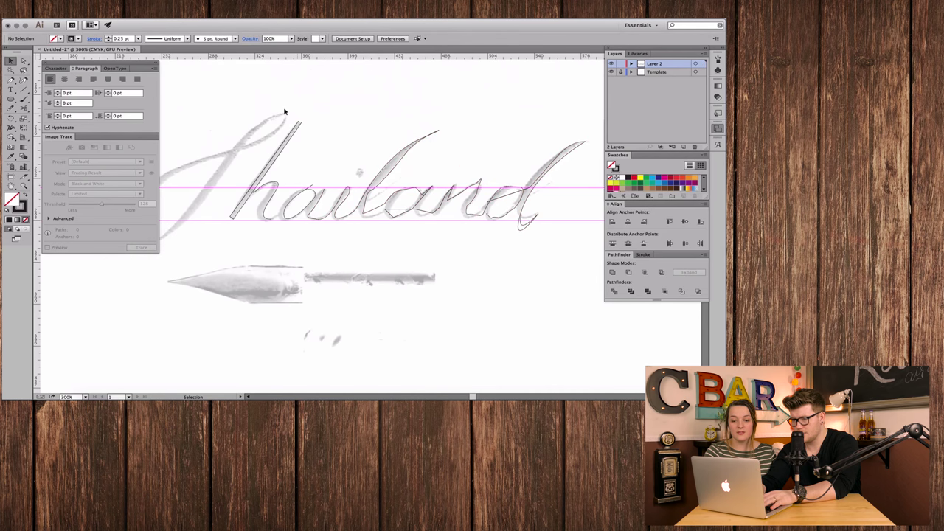
pyautogui.scroll(-1, 284, 112)
# Select the traced word, hide the template image and guides, then reselect the word.
pyautogui.moveTo(546, 260); pyautogui.dragTo(552, 257)
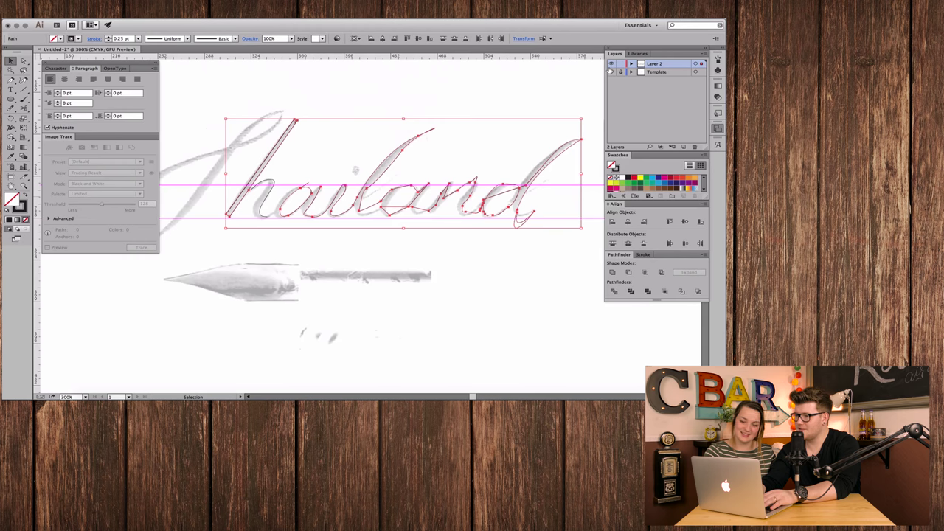
pyautogui.hotkey('ctrl', 'shift', 'w')
pyautogui.click(529, 119)
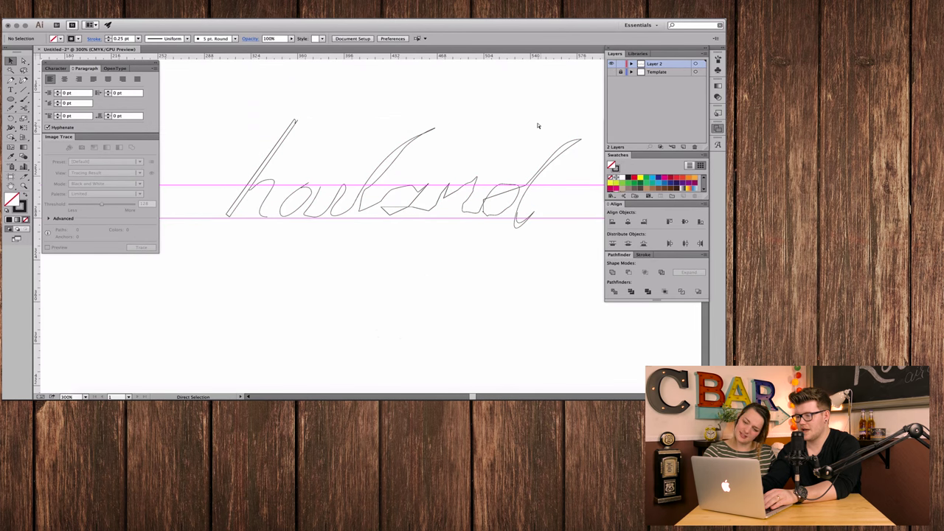
pyautogui.hotkey('ctrl', ';')
pyautogui.moveTo(575, 119); pyautogui.dragTo(214, 216)
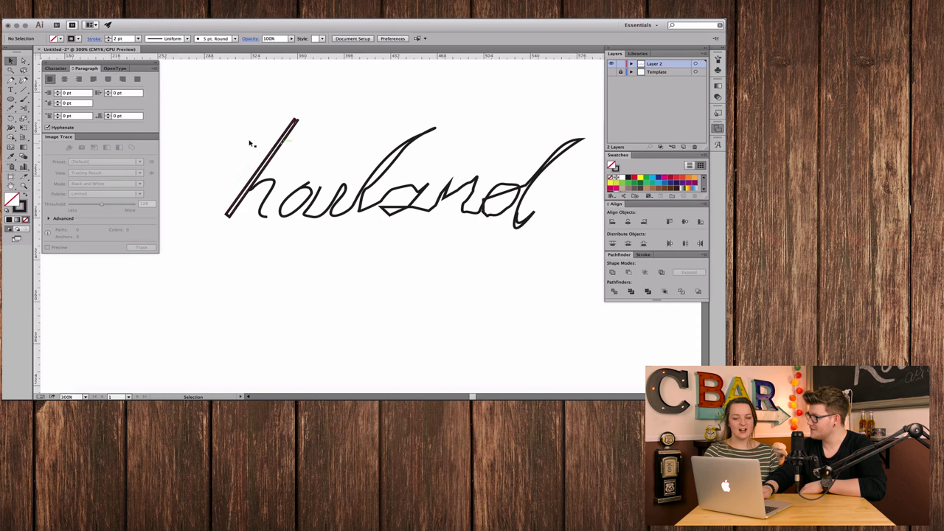
# Marquee-select all the lettering paths and drag them up and left, undoing one stray move.
pyautogui.moveTo(245, 142); pyautogui.dragTo(326, 144)
pyautogui.press('super+z')
pyautogui.moveTo(241, 120); pyautogui.dragTo(544, 279)
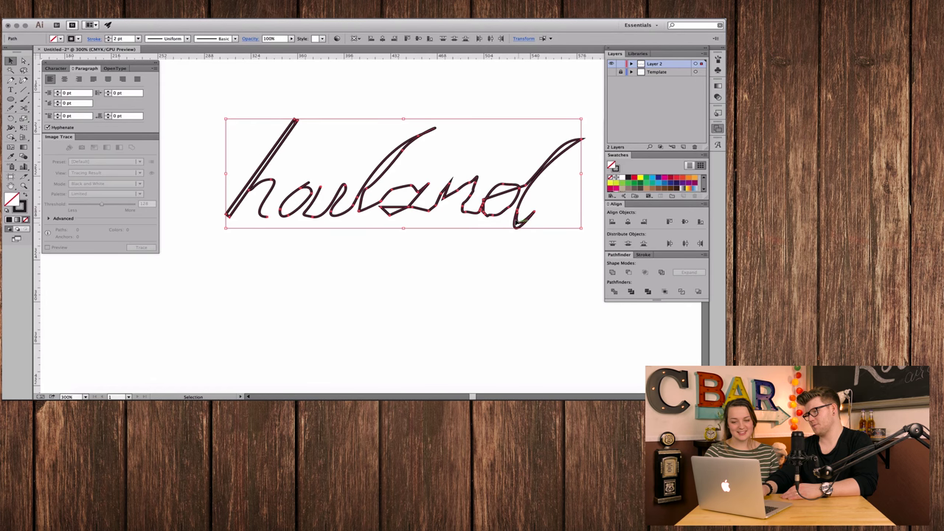
pyautogui.moveTo(517, 221); pyautogui.dragTo(490, 168)
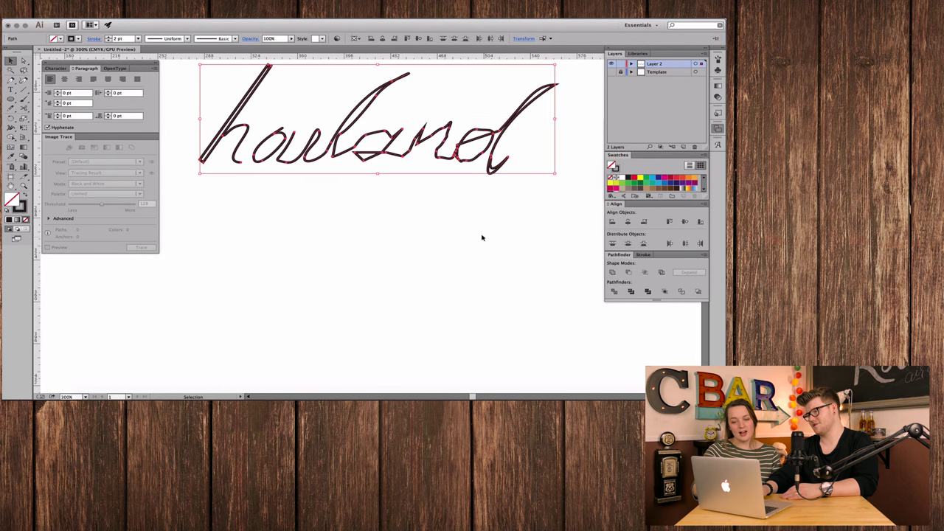
pyautogui.click(481, 238)
pyautogui.moveTo(337, 98); pyautogui.dragTo(215, 56)
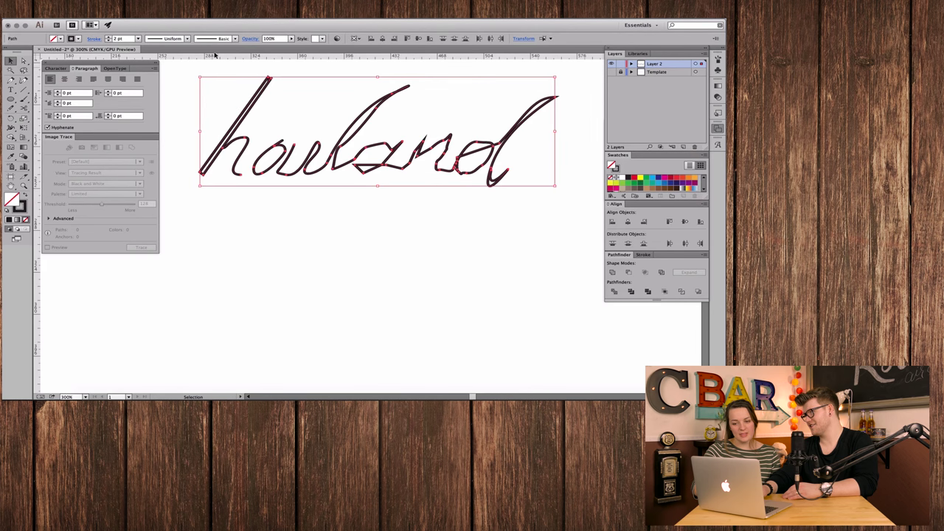
pyautogui.click(272, 110)
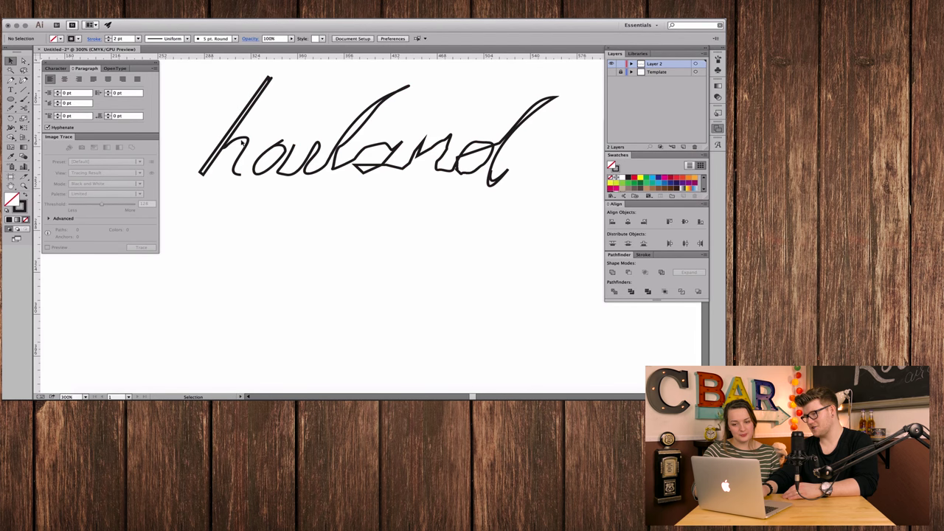